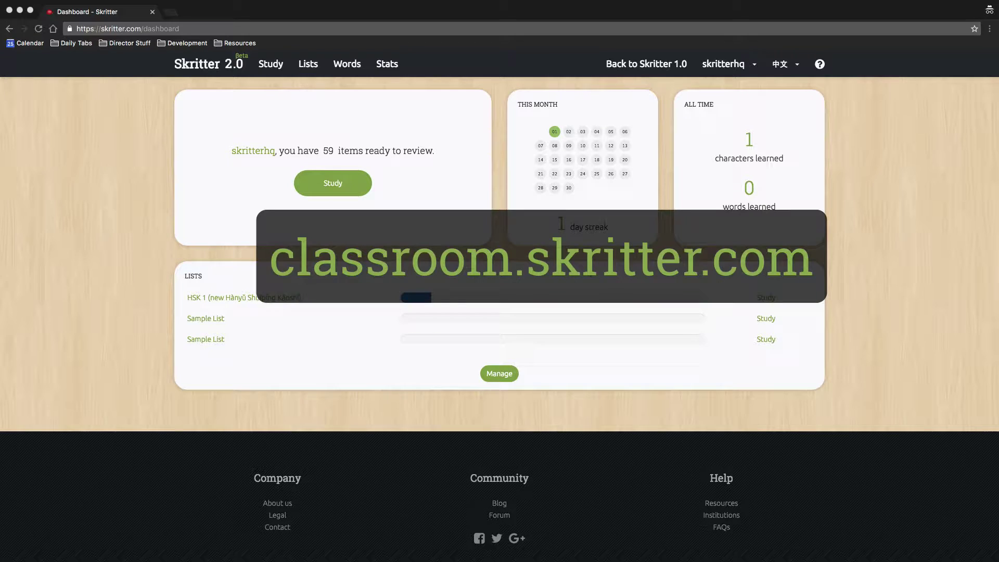
- Open the account's Classroom site in a new browser tab and switch to it
click(173, 11)
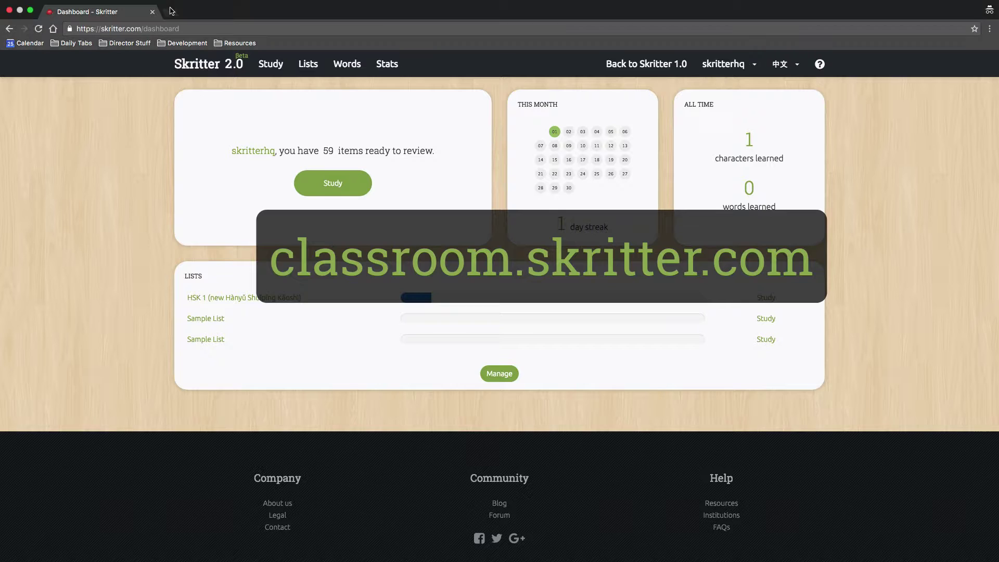
click(727, 72)
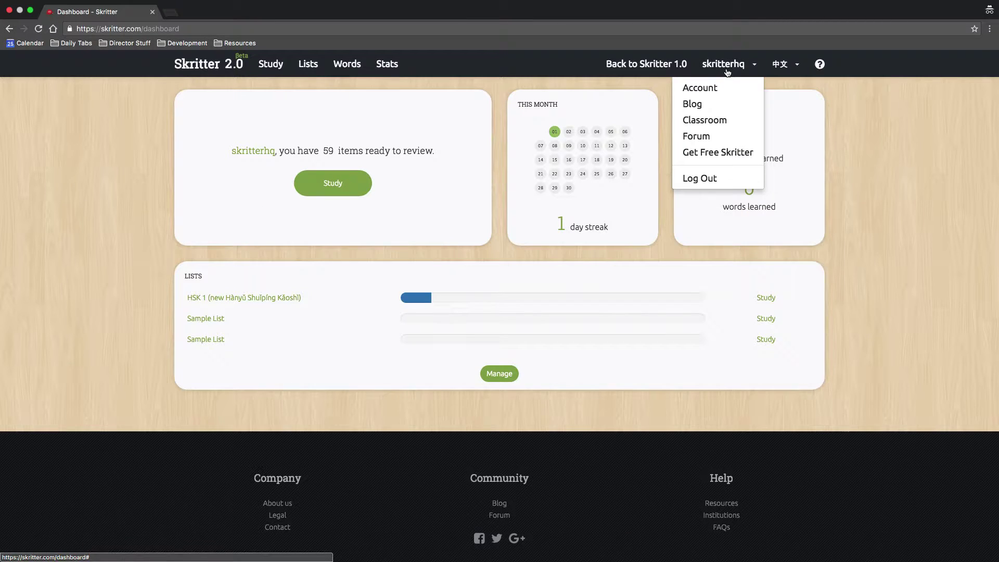
right_click(715, 123)
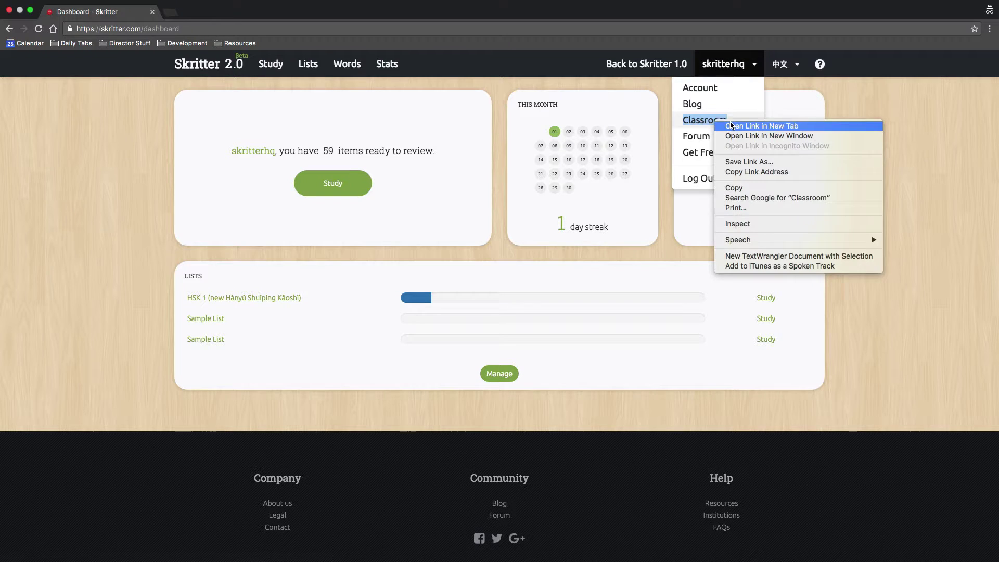
click(728, 127)
click(244, 13)
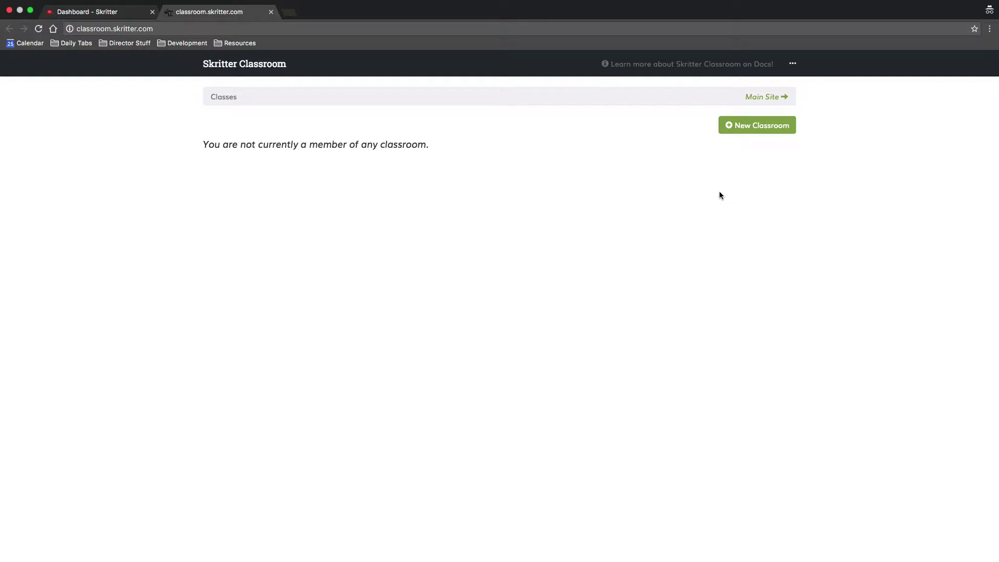
click(792, 63)
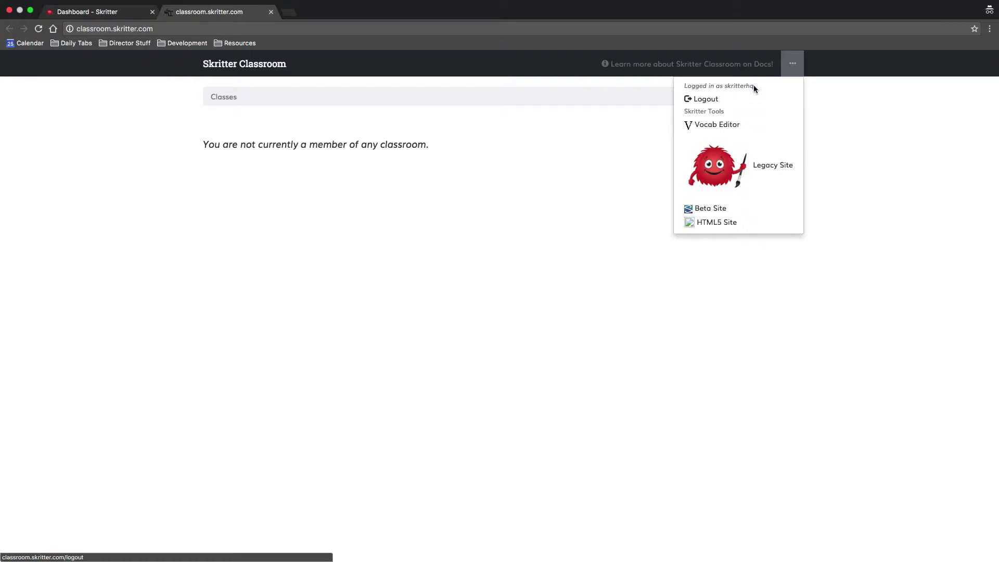
click(859, 111)
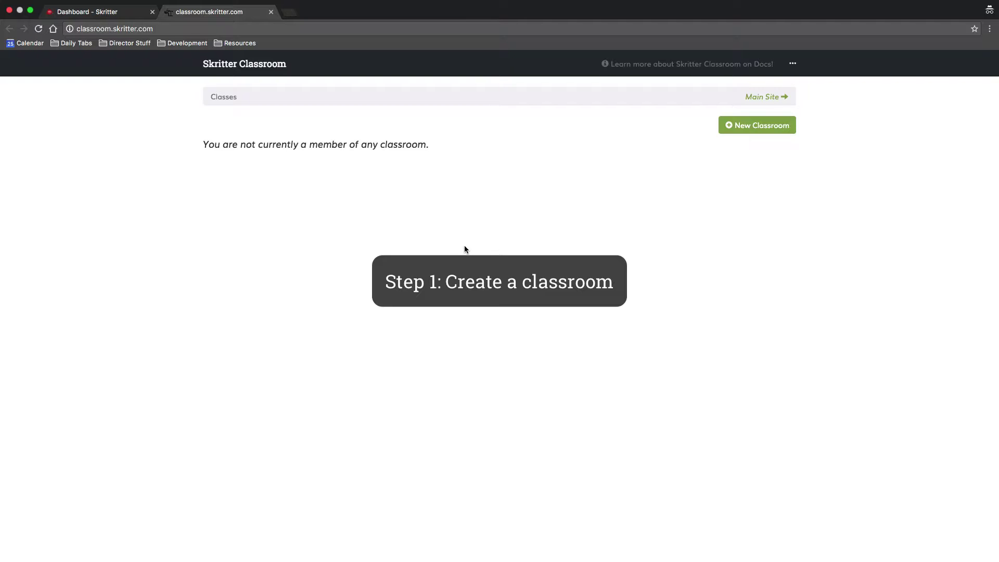
- Create a new classroom named after the teacher, with Chinese as the language and no description
click(728, 130)
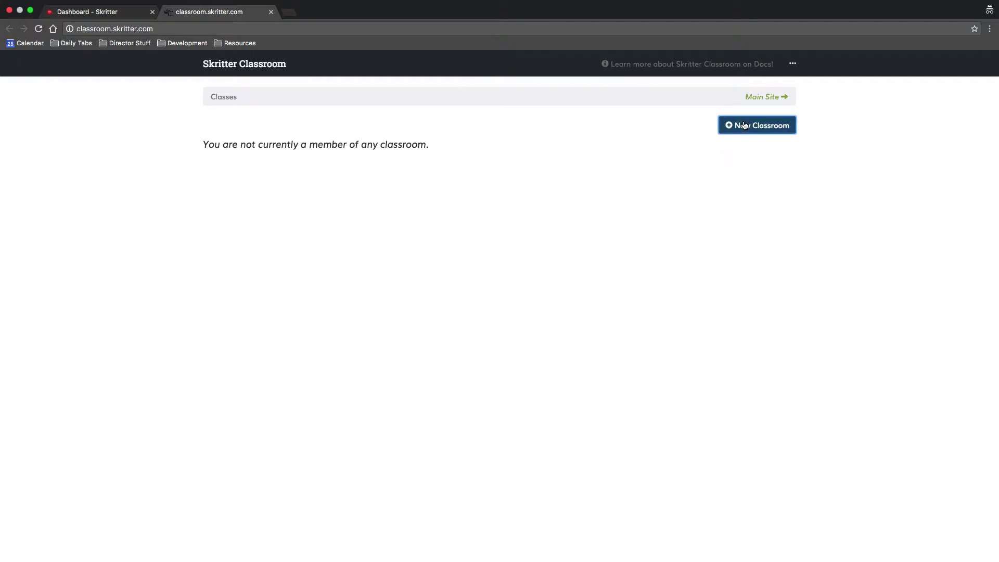
click(427, 120)
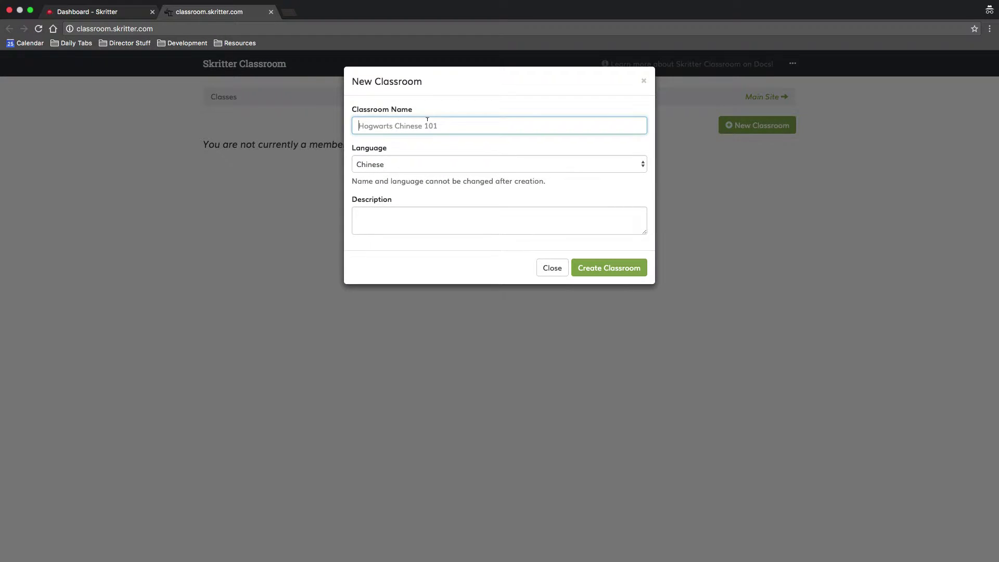
text(Jake's Classroom)
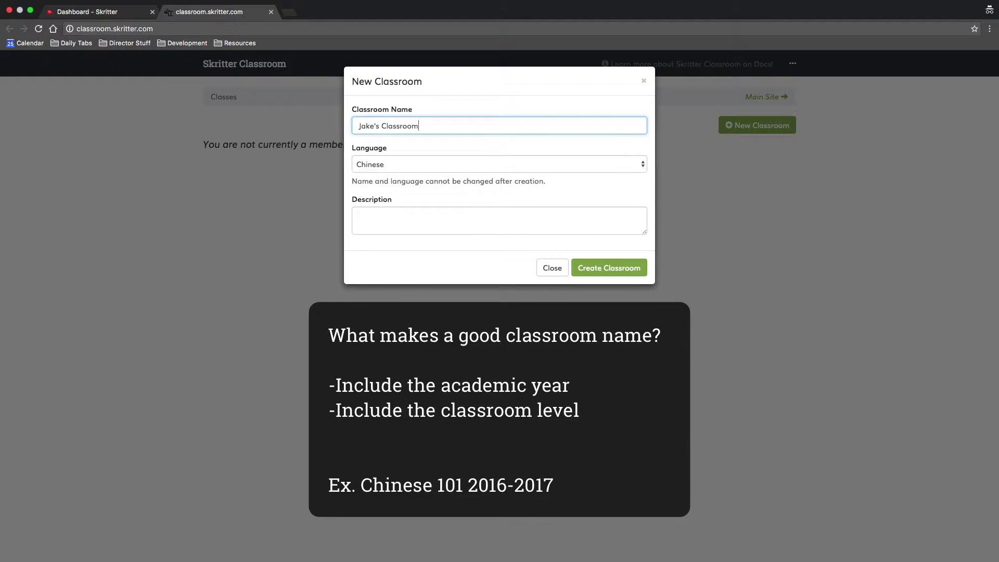
click(500, 164)
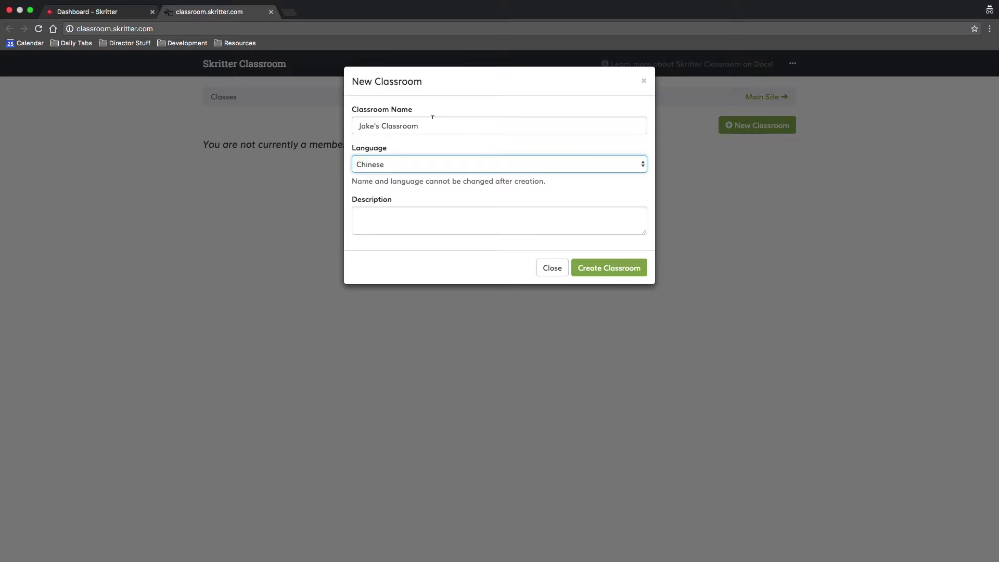
click(463, 160)
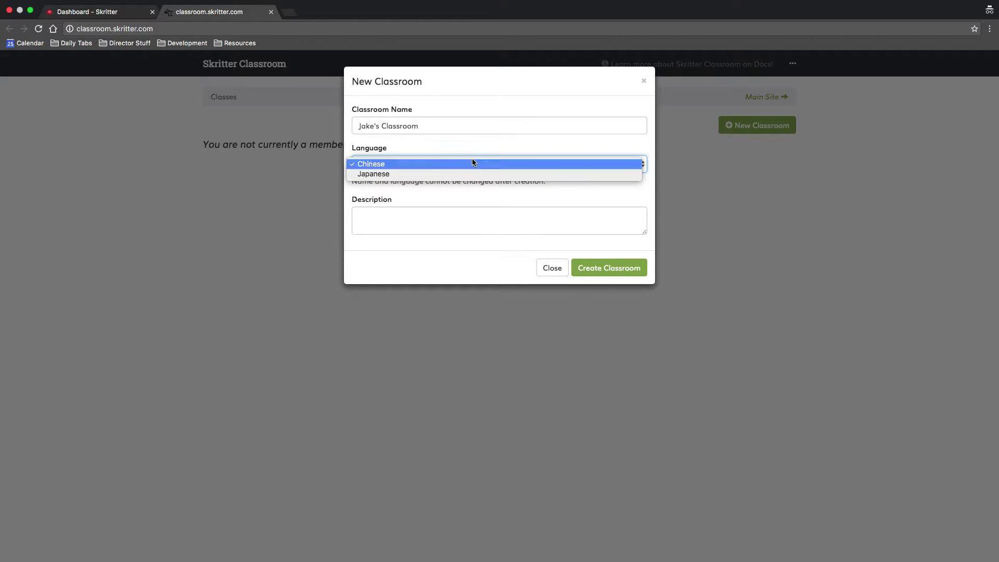
click(482, 151)
click(438, 212)
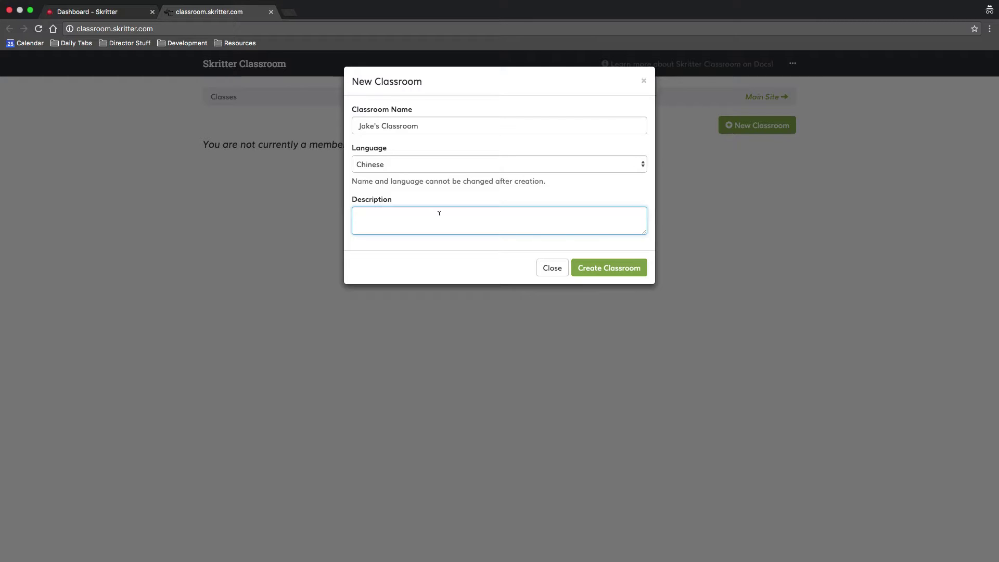
click(594, 270)
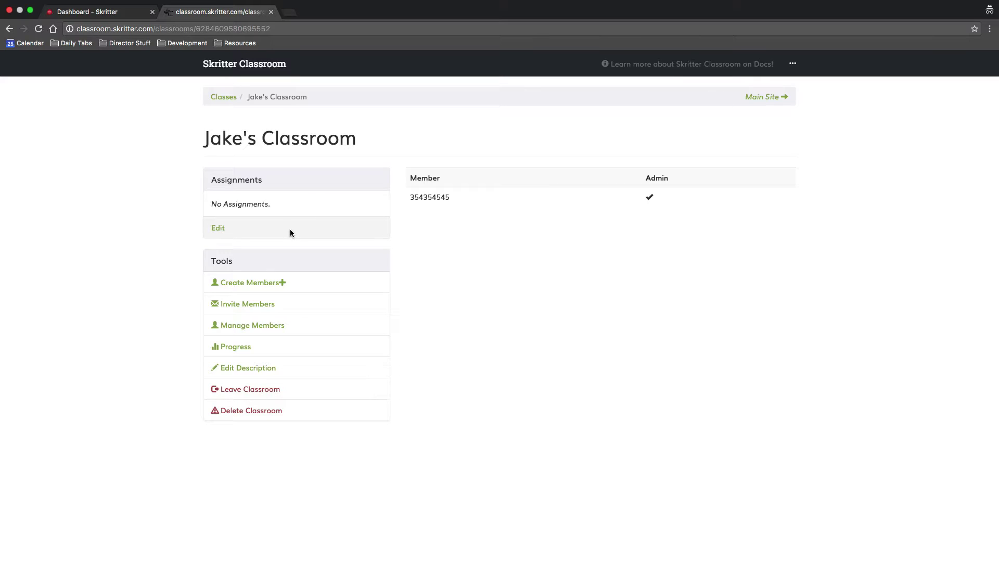
- Add the custom vocab list named after the teacher as an assignment for the new classroom
click(219, 229)
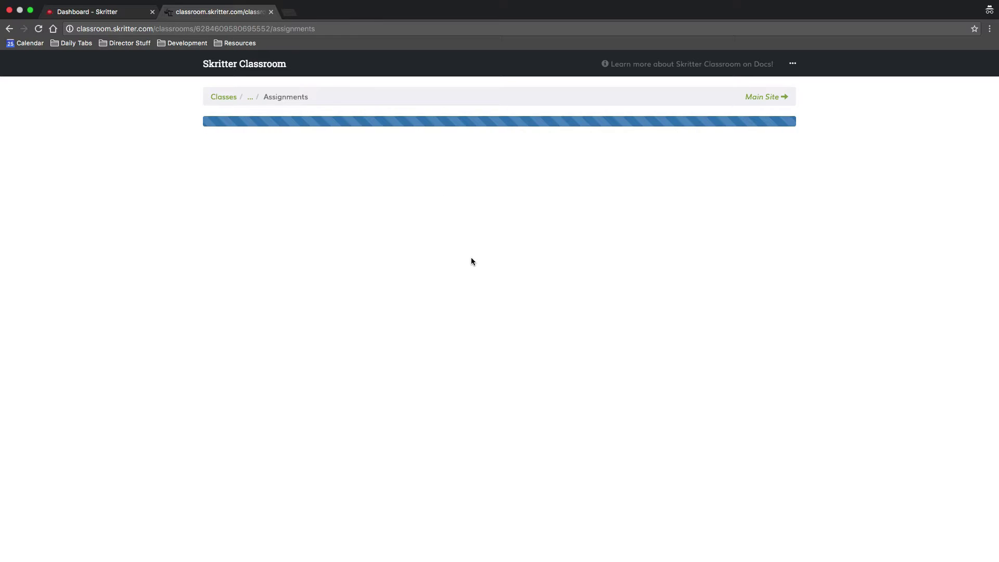
click(753, 158)
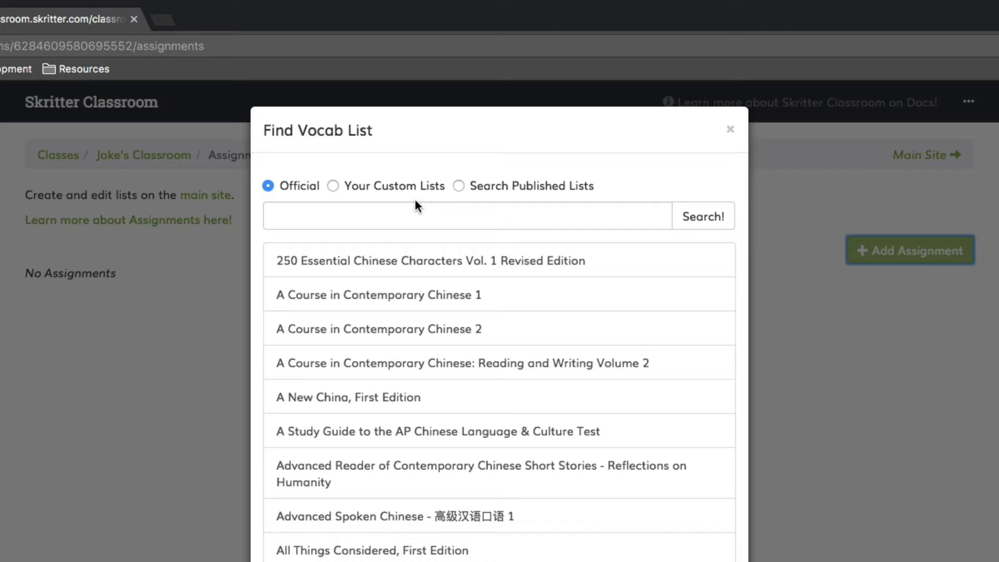
click(366, 194)
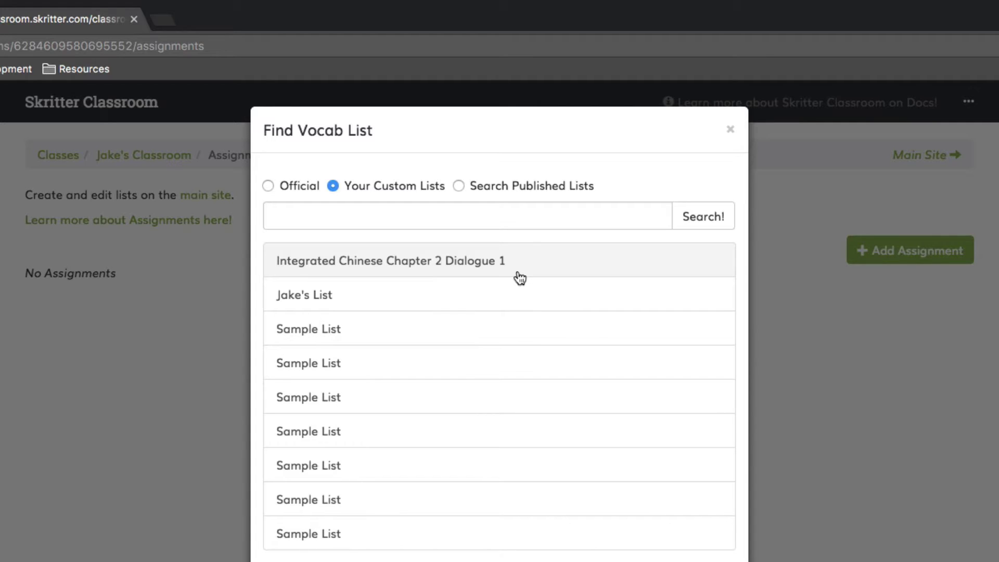
click(387, 298)
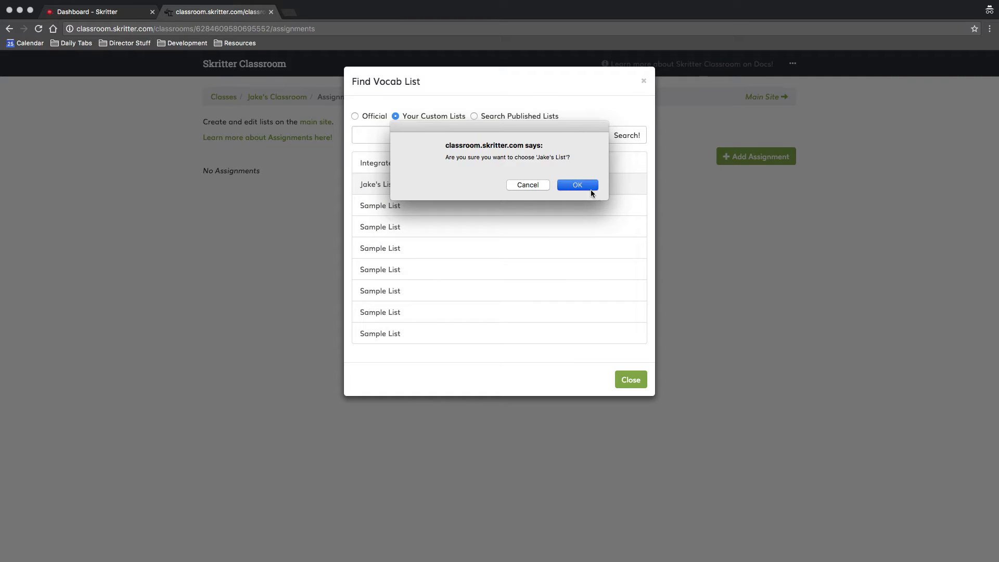
click(590, 188)
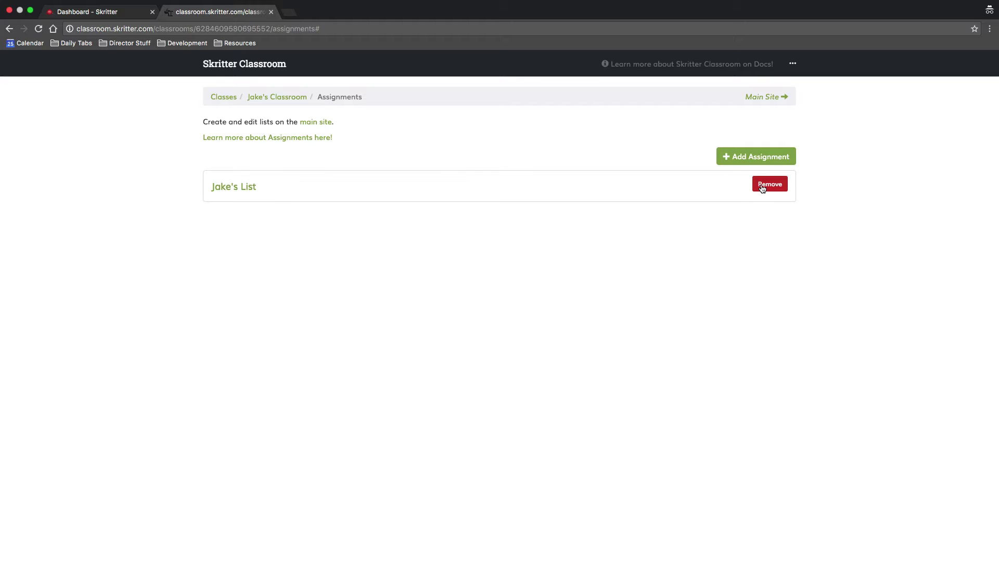
- Open the added assignment's student progress page and its settings
click(220, 187)
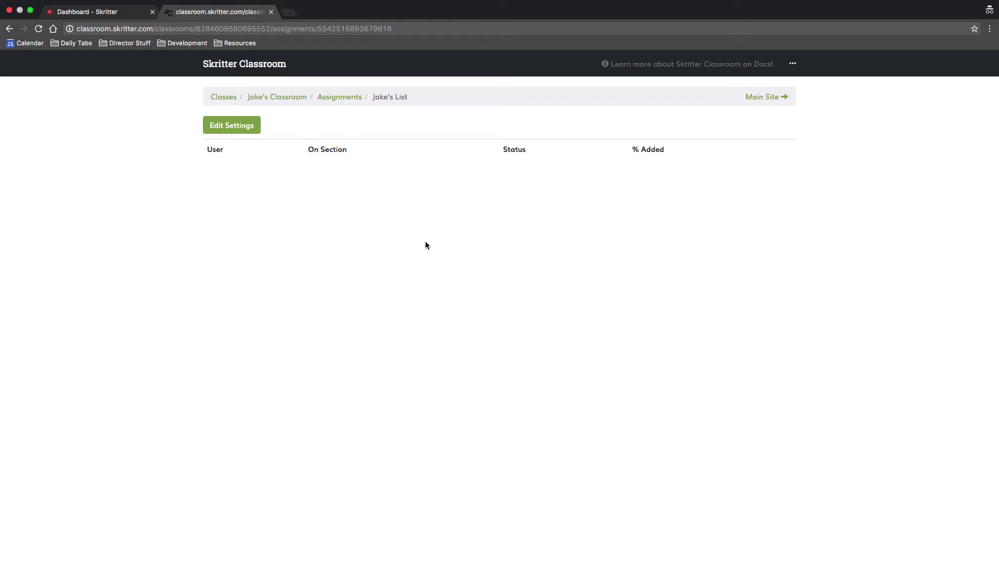
click(227, 134)
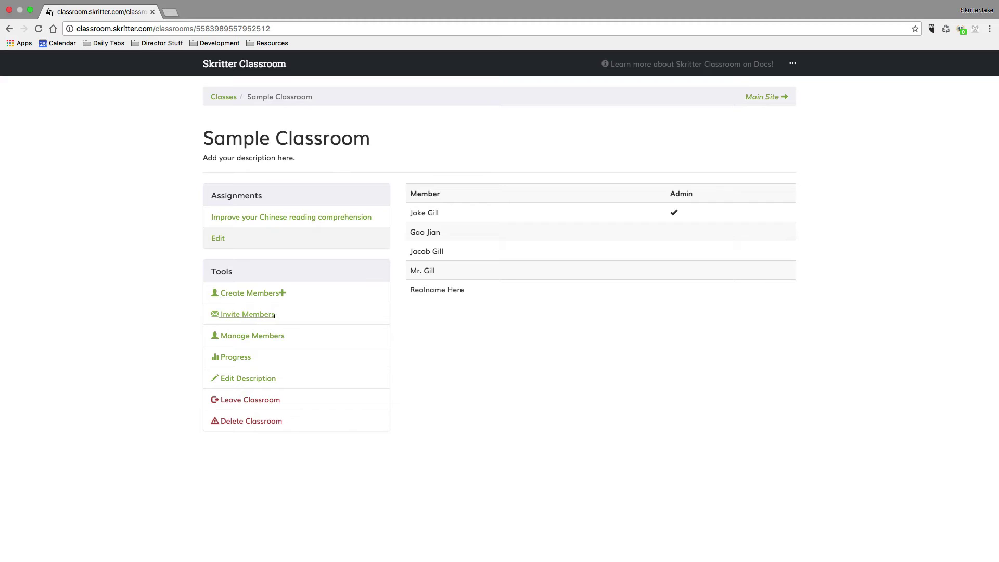
- Apply the coupon code to the three members listed directly below the administrator in Sample Classroom's member management
click(261, 335)
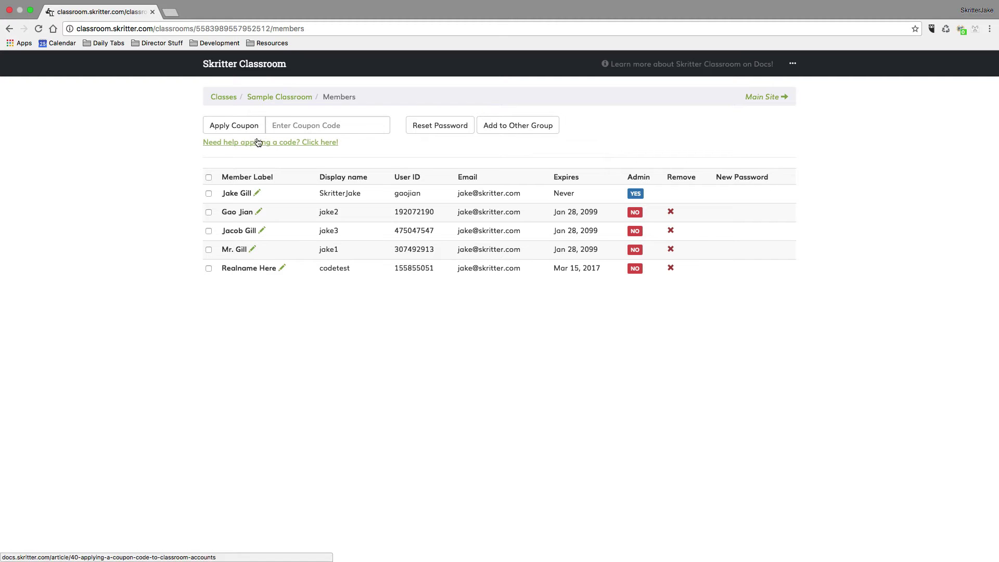
click(299, 126)
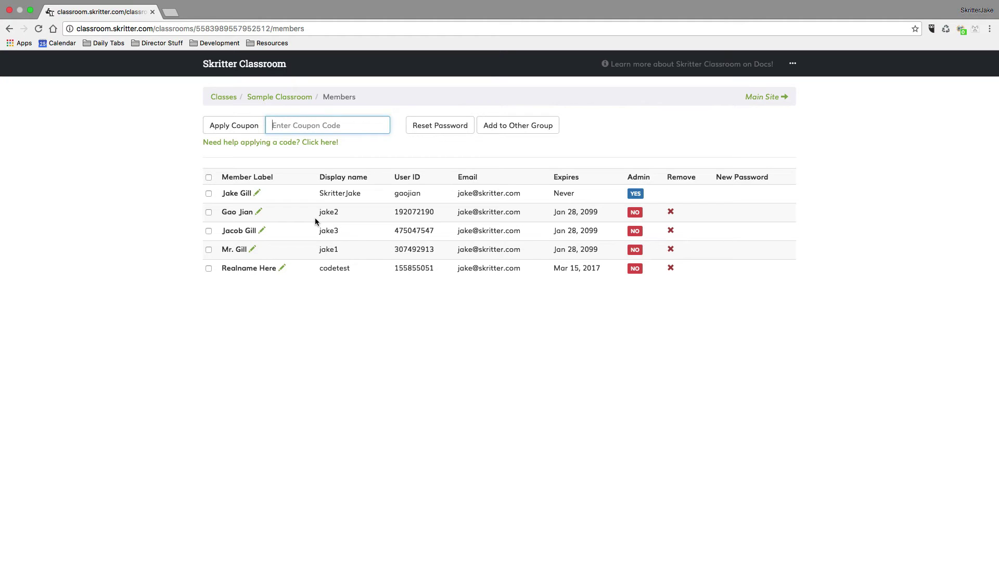
text(code here)
click(209, 212)
click(209, 230)
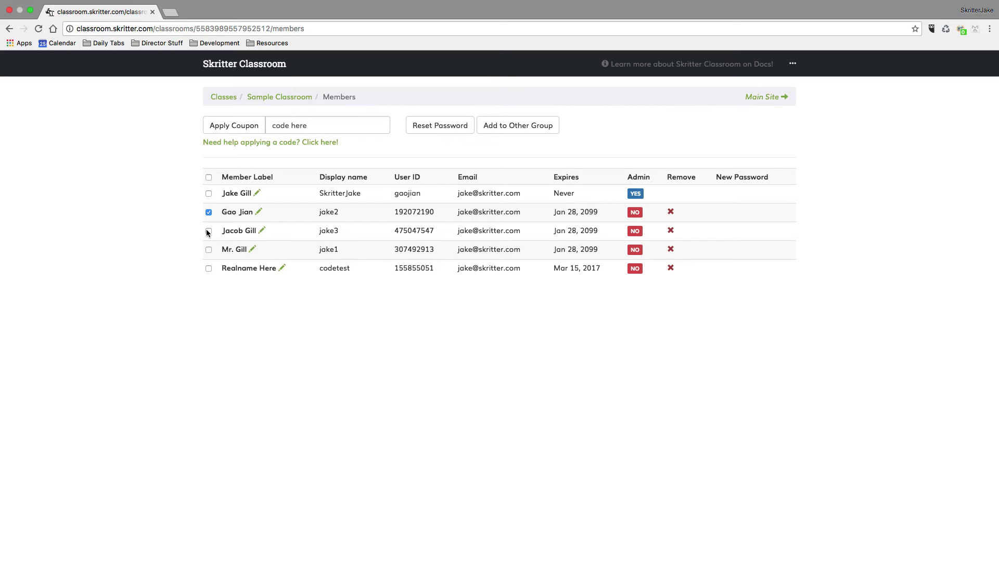
click(208, 252)
click(252, 127)
- Change the member label of the codetest account to "Firstname Lastname" and save it
click(282, 267)
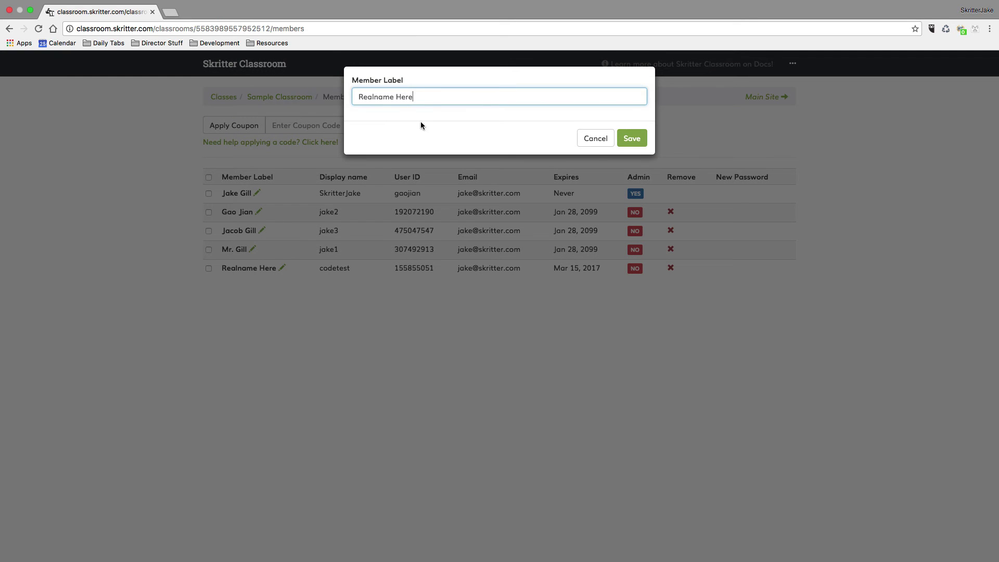
drag(413, 97, 333, 97)
text(Firstname Last)
key(BackSpace)
key(BackSpace)
key(BackSpace)
key(BackSpace)
text(Lastname)
click(631, 138)
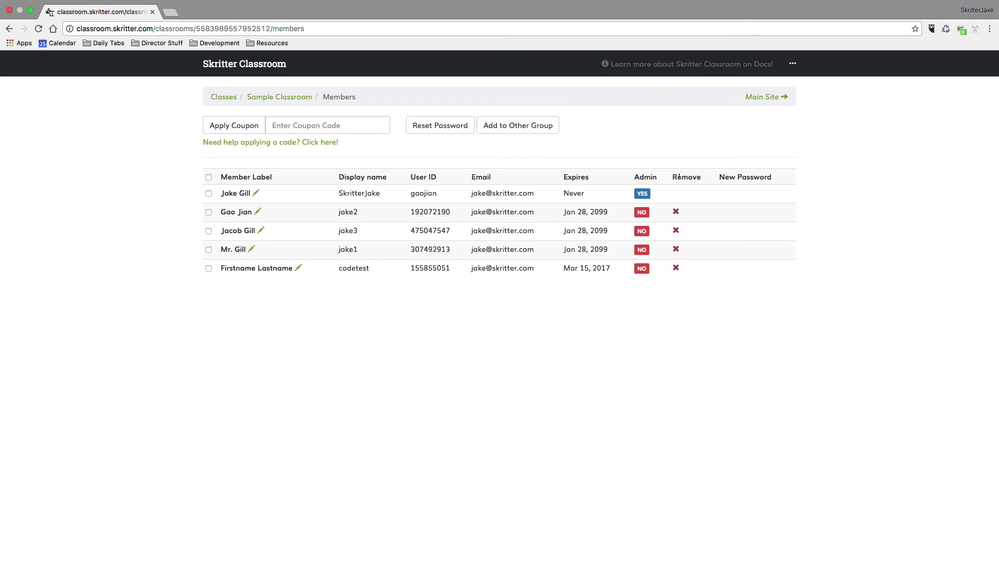
- Remove the codetest member from Sample Classroom and confirm the removal
click(677, 269)
click(576, 186)
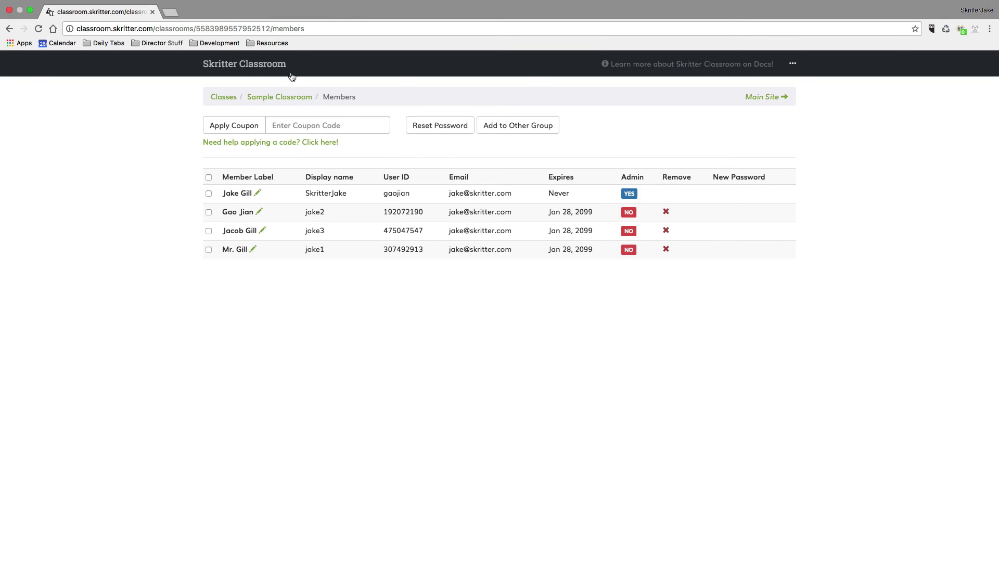
- Return to the Sample Classroom page, open its member invitation options and select the whole join link
click(283, 96)
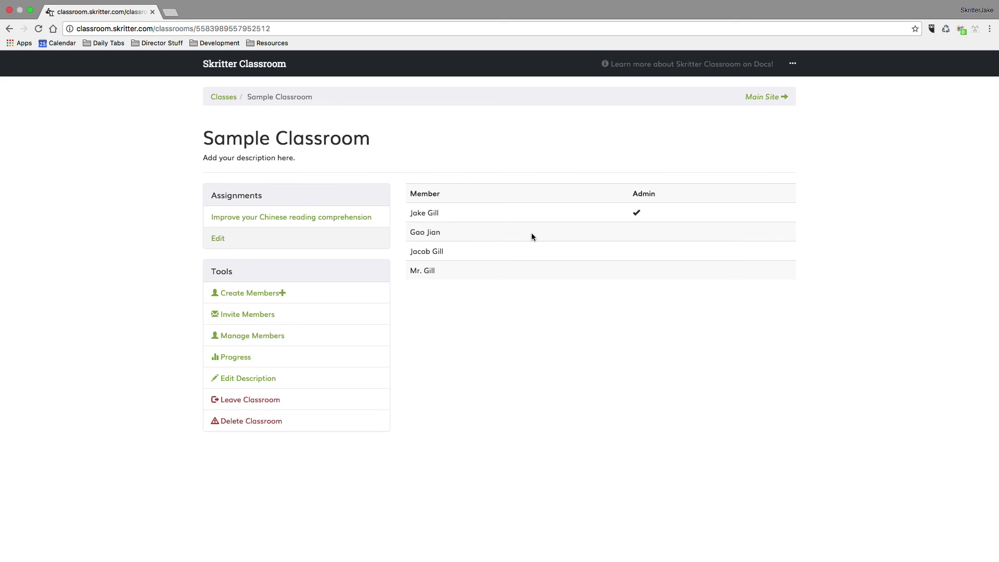
click(243, 314)
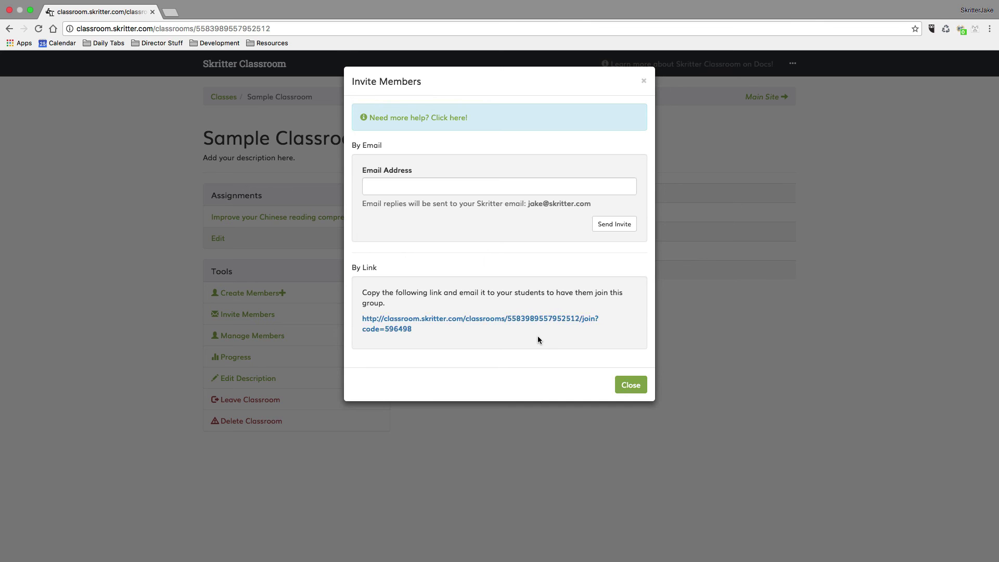
click(427, 188)
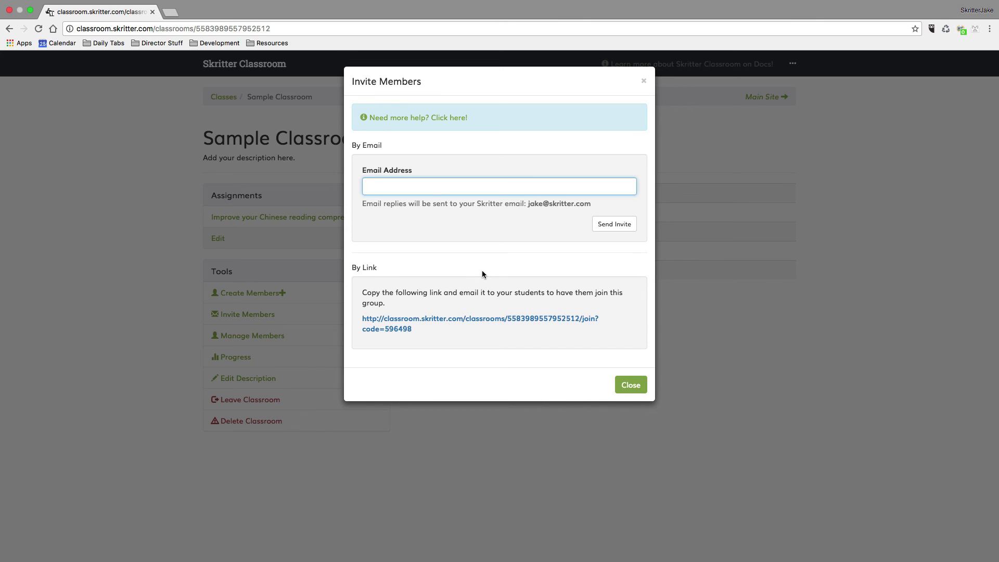
click(482, 269)
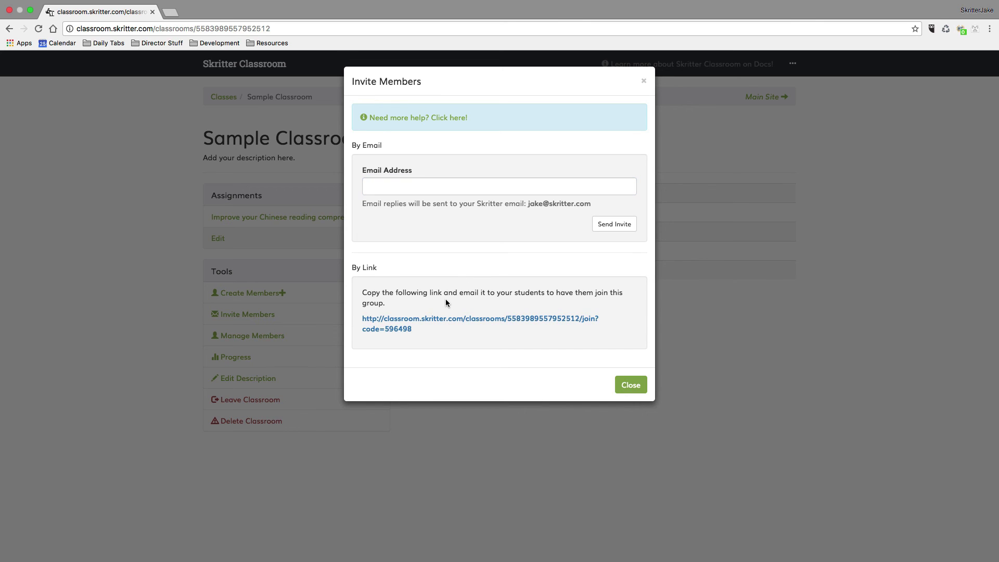
click(429, 330)
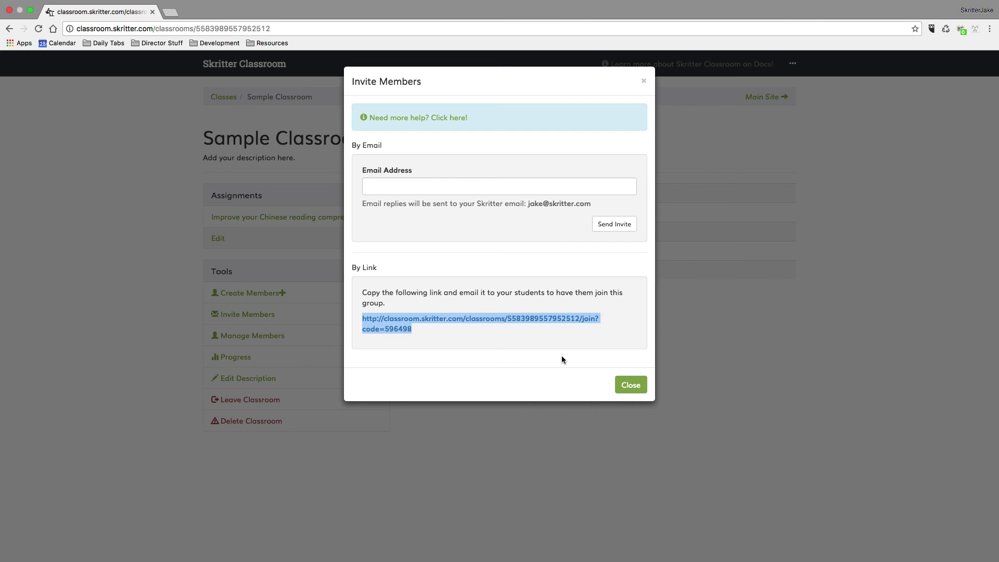